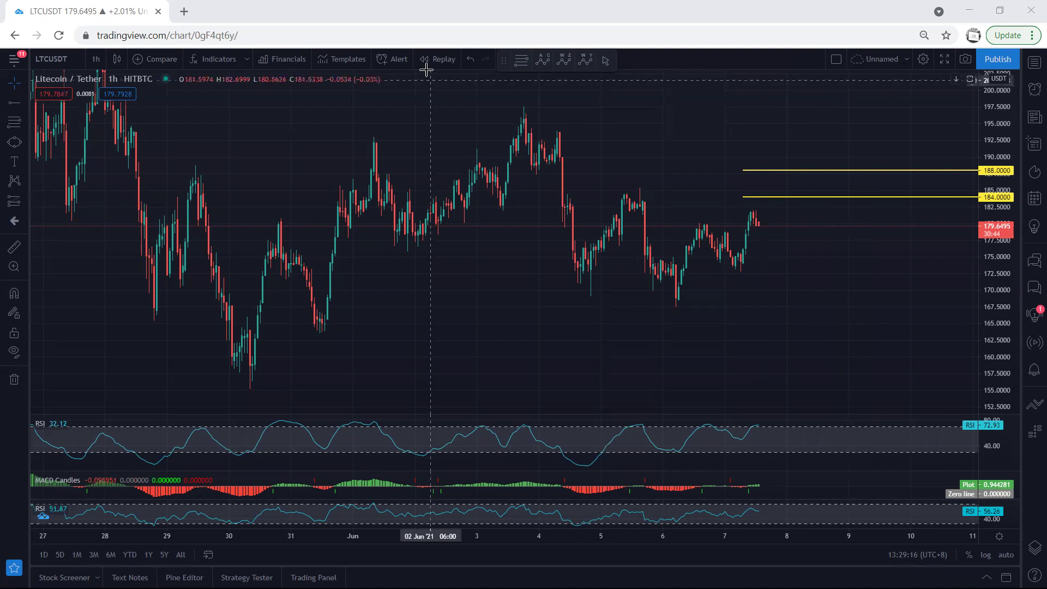
- Circle the latest rally with the brush, then switch the chart to the 15-minute timeframe
{"action": "mouse_move", "coordinate": [703, 224]}
{"action": "left_mouse_down"}
{"action": "mouse_move", "coordinate": [726, 265]}
{"action": "mouse_move", "coordinate": [771, 202]}
{"action": "mouse_move", "coordinate": [742, 209]}
{"action": "mouse_move", "coordinate": [731, 240]}
{"action": "mouse_move", "coordinate": [738, 259]}
{"action": "left_mouse_up"}
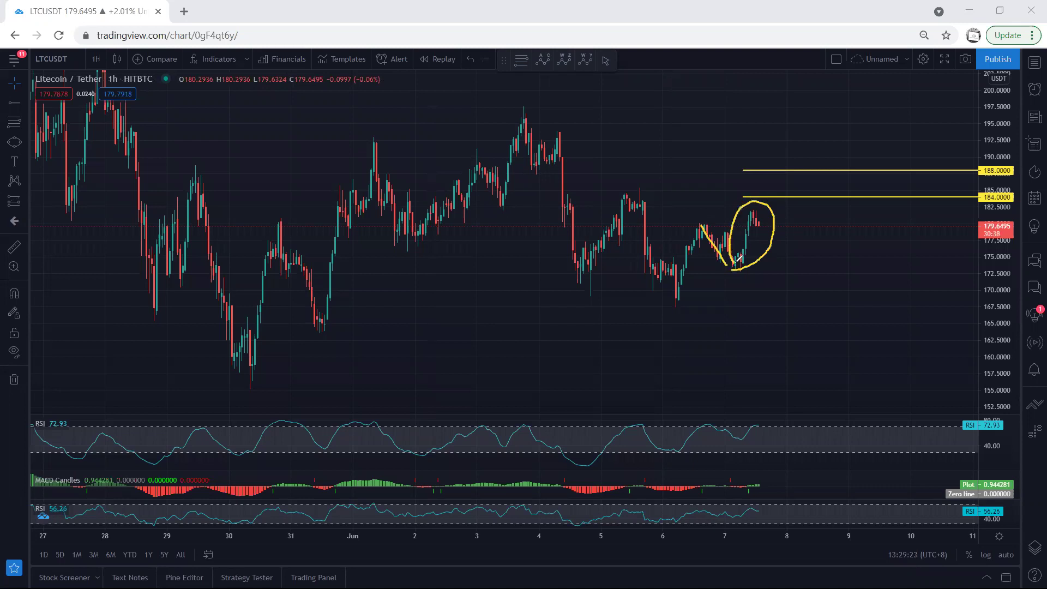
{"action": "key", "text": "Escape"}
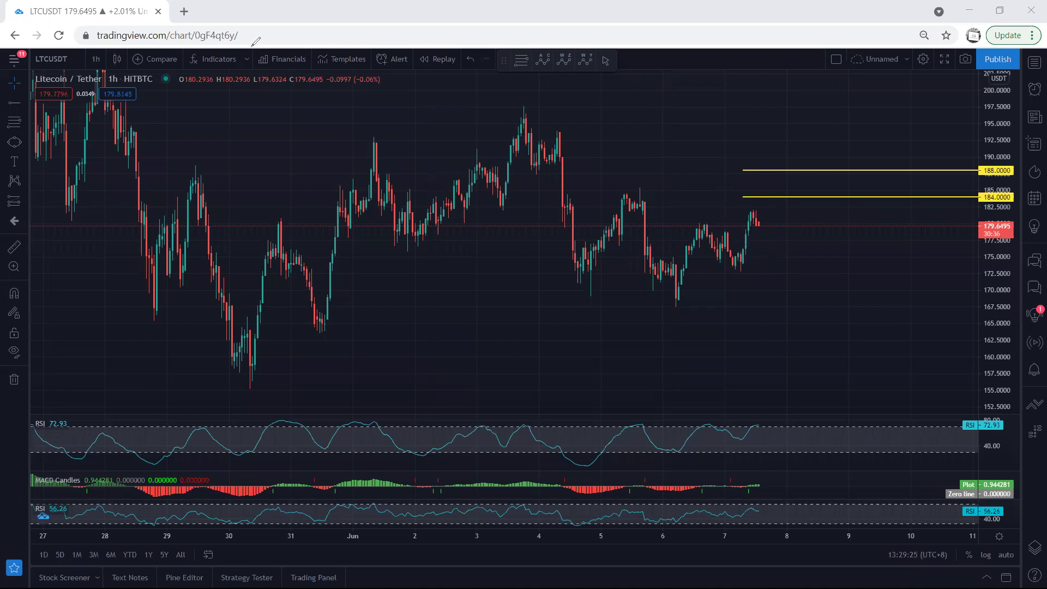
{"action": "left_click", "coordinate": [97, 60]}
{"action": "left_click", "coordinate": [106, 168]}
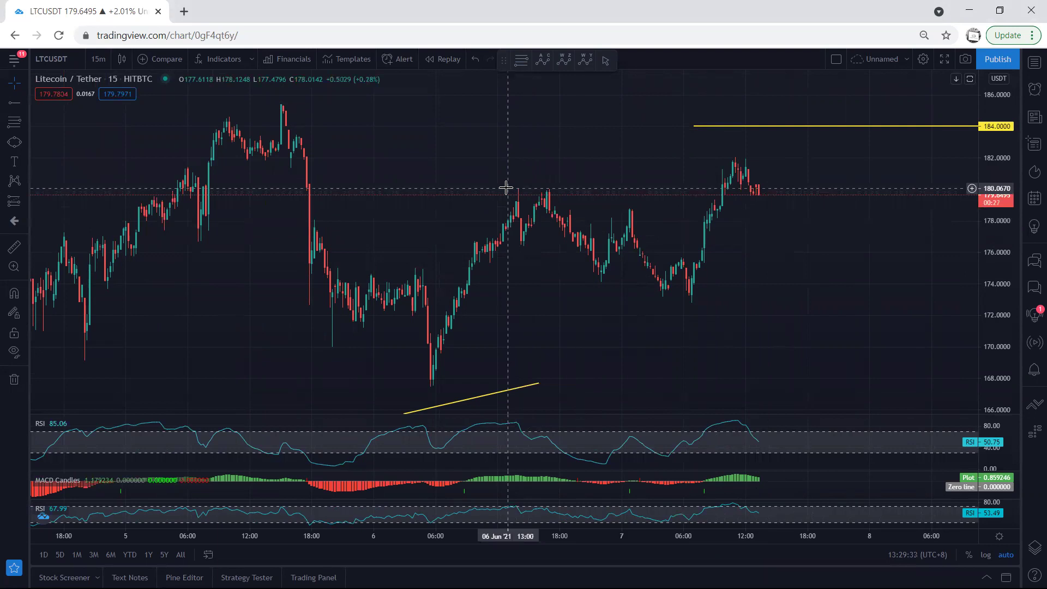
- Switch to the 1-hour timeframe, stretch the price scale, and pan to leave room on the right
{"action": "left_click", "coordinate": [99, 59]}
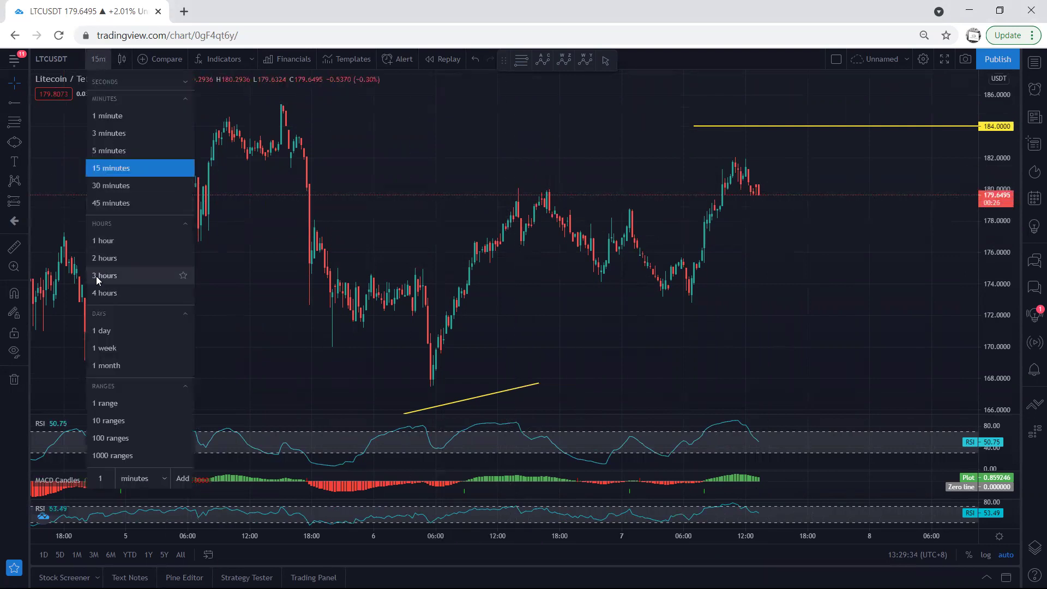
{"action": "left_click", "coordinate": [98, 244]}
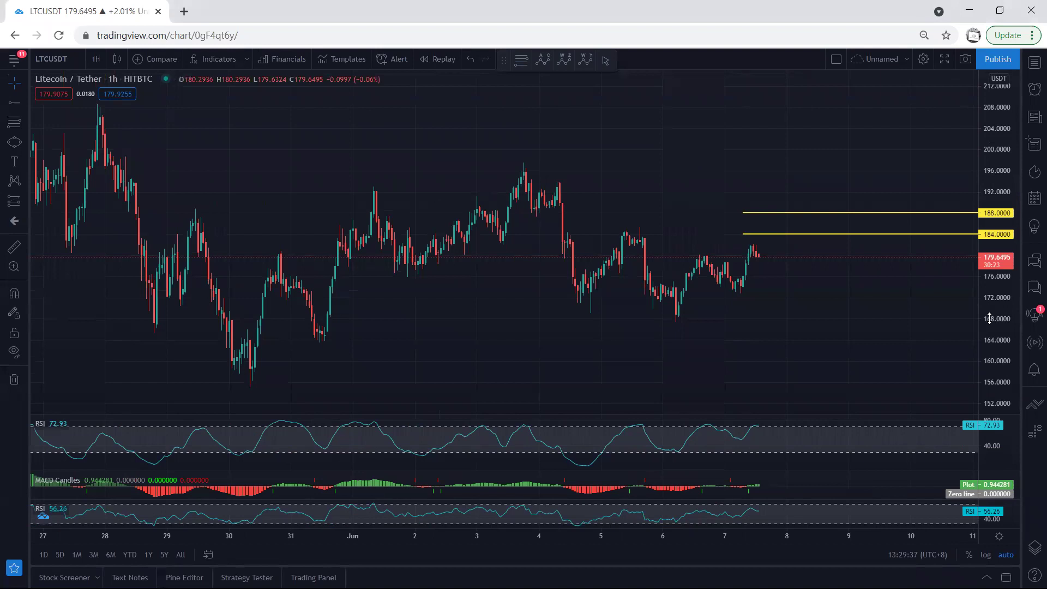
{"action": "left_click_drag", "start_coordinate": [989, 318], "coordinate": [989, 310]}
{"action": "left_click_drag", "start_coordinate": [849, 314], "coordinate": [822, 312]}
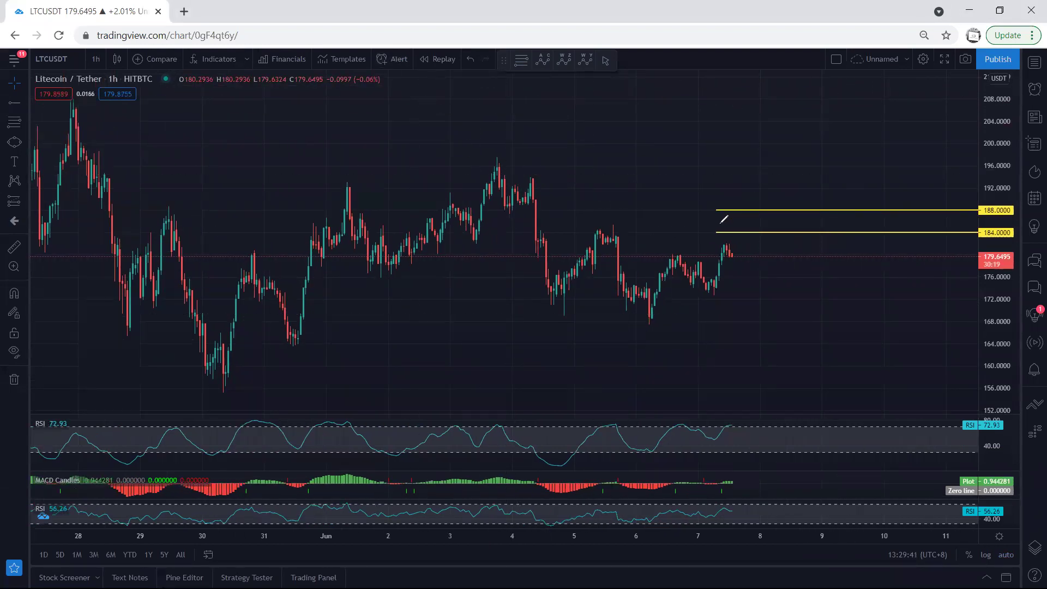
- Sketch scenario paths and range boundaries around the 184–188 lines, then erase them
{"action": "mouse_move", "coordinate": [737, 213]}
{"action": "left_mouse_down"}
{"action": "mouse_move", "coordinate": [723, 217]}
{"action": "mouse_move", "coordinate": [725, 234]}
{"action": "left_mouse_up"}
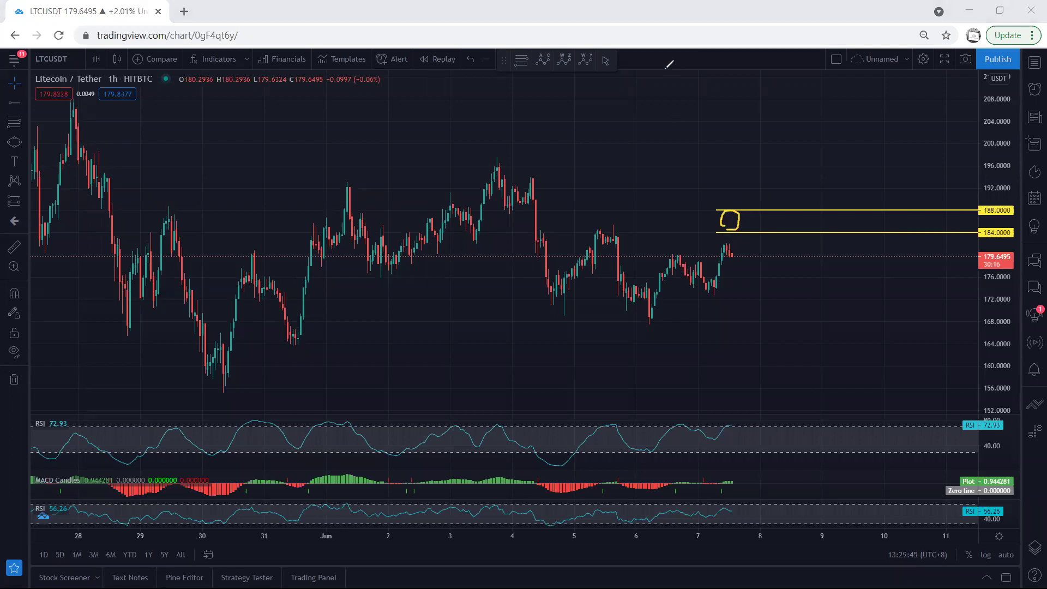
{"action": "left_click_drag", "start_coordinate": [651, 306], "coordinate": [717, 254]}
{"action": "left_click_drag", "start_coordinate": [567, 280], "coordinate": [605, 231]}
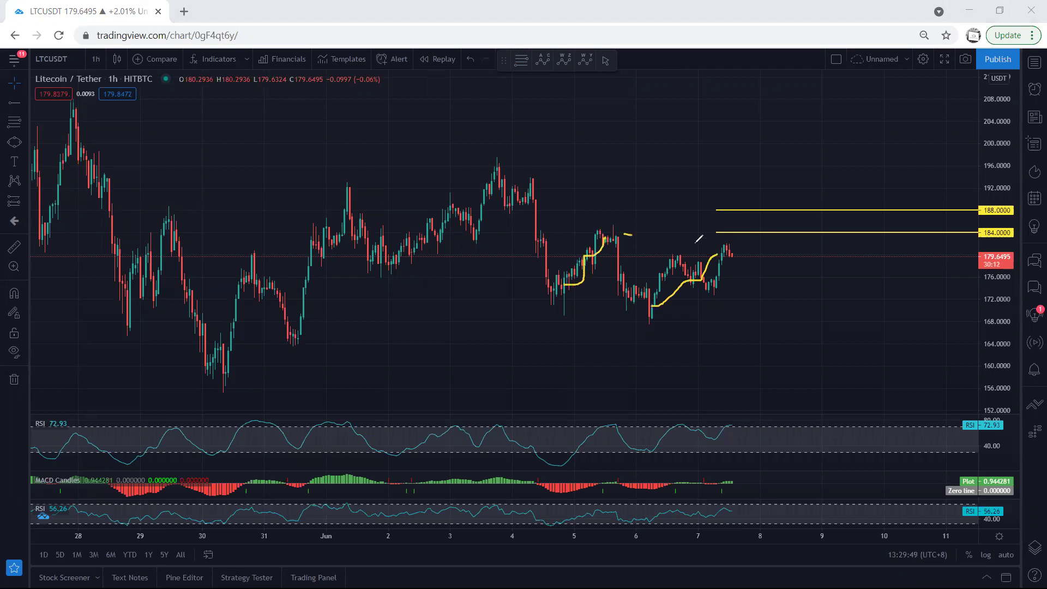
{"action": "left_click_drag", "start_coordinate": [698, 238], "coordinate": [713, 247]}
{"action": "left_click_drag", "start_coordinate": [642, 314], "coordinate": [557, 300]}
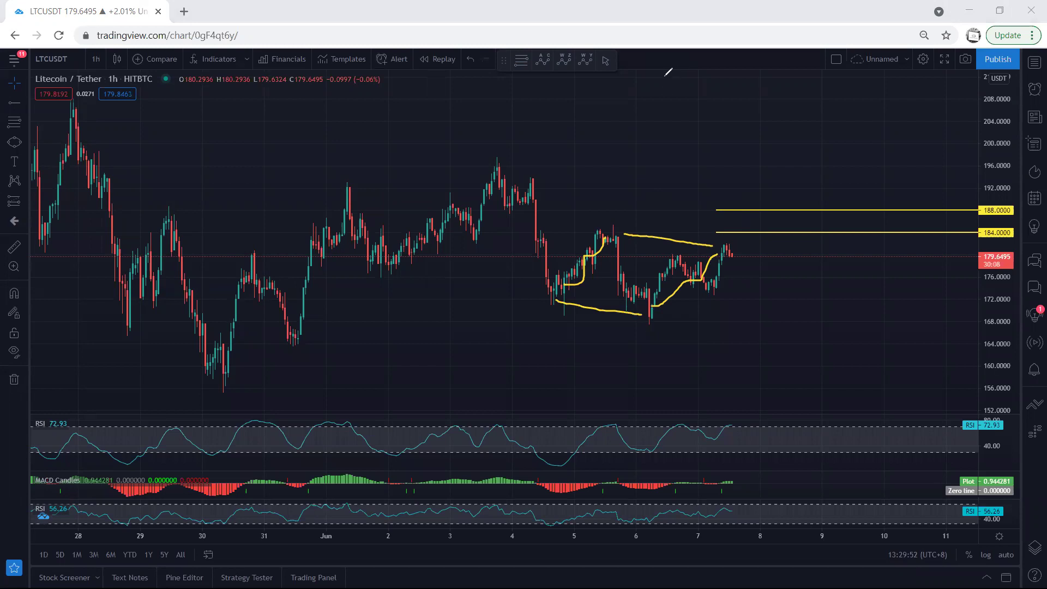
{"action": "key", "text": "e"}
{"action": "left_click_drag", "start_coordinate": [735, 249], "coordinate": [768, 207]}
{"action": "key", "text": "e"}
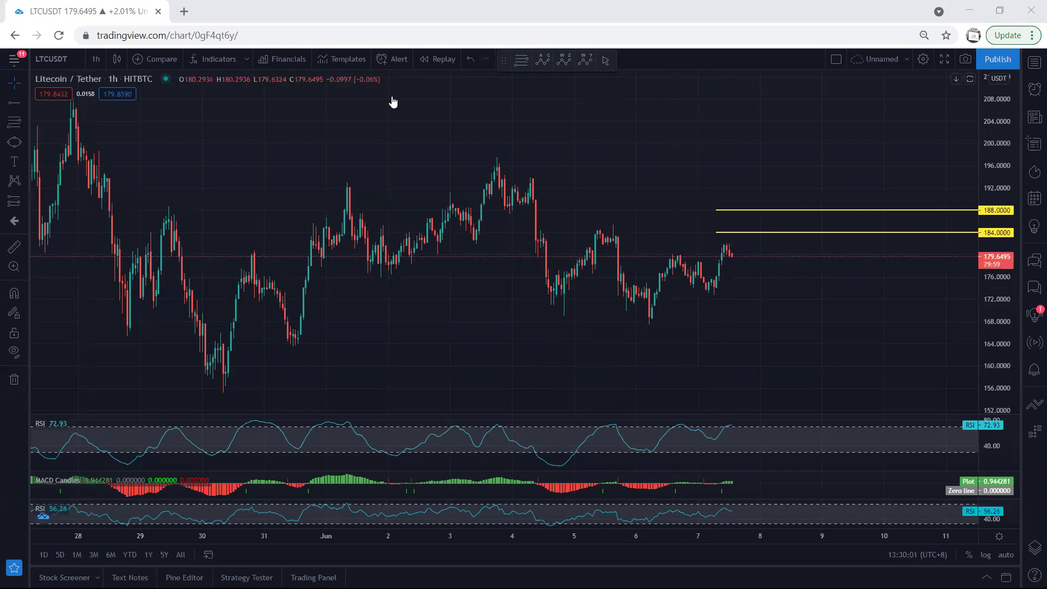
{"action": "mouse_move", "coordinate": [718, 239]}
{"action": "left_mouse_down"}
{"action": "mouse_move", "coordinate": [727, 242]}
{"action": "mouse_move", "coordinate": [673, 252]}
{"action": "left_mouse_up"}
{"action": "double_click", "coordinate": [767, 475]}
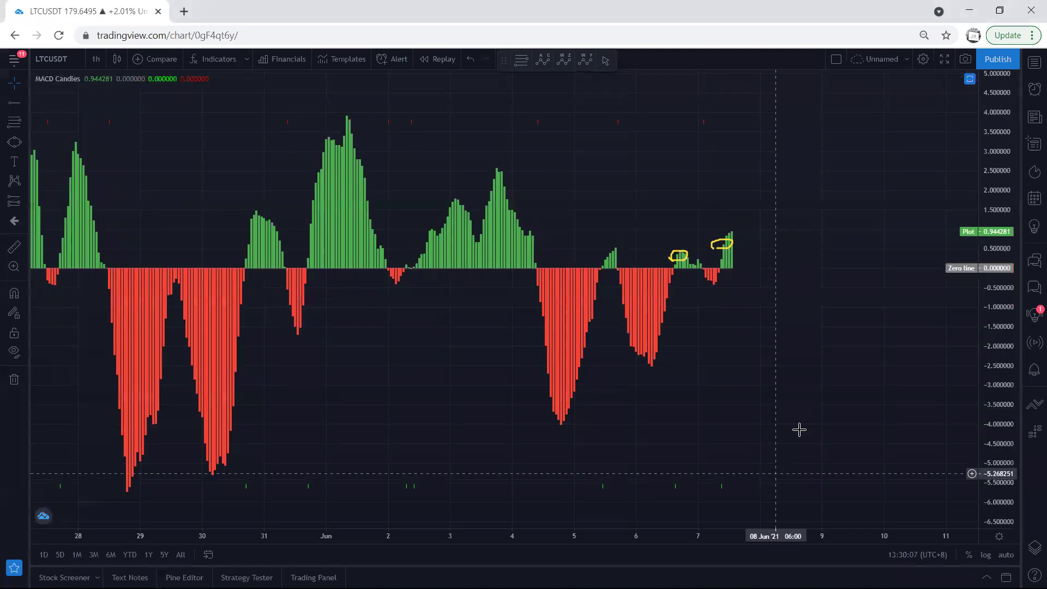
{"action": "double_click", "coordinate": [771, 456]}
{"action": "double_click", "coordinate": [753, 371]}
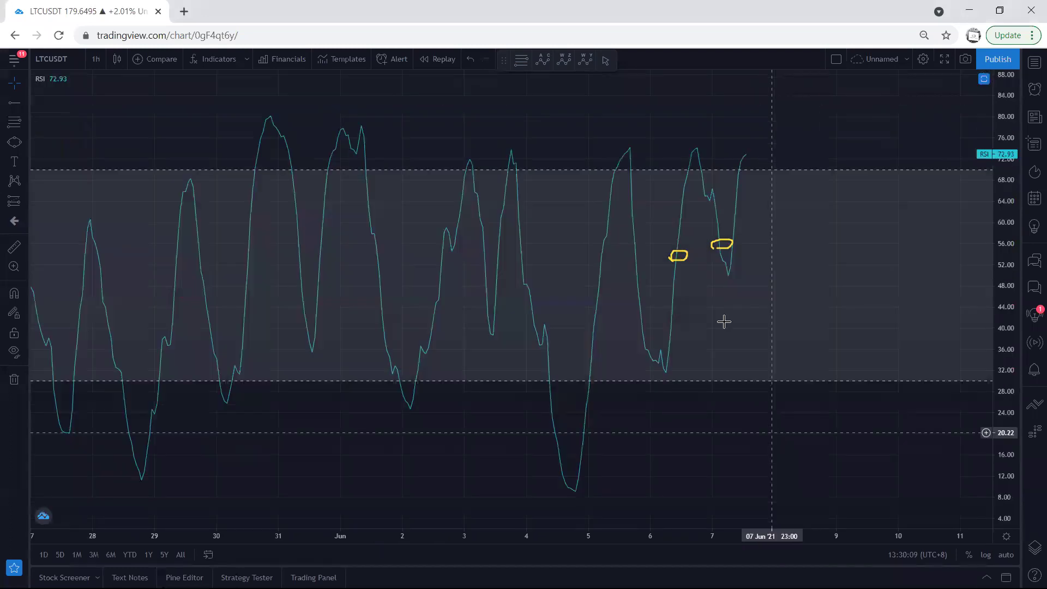
{"action": "double_click", "coordinate": [737, 142]}
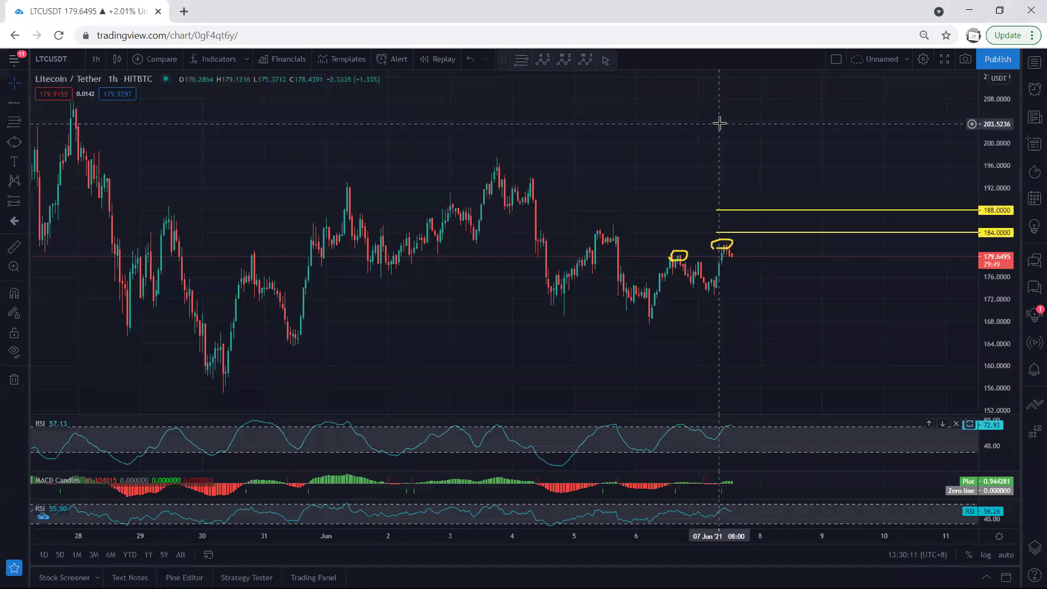
{"action": "left_click", "coordinate": [685, 76]}
{"action": "left_click", "coordinate": [663, 82]}
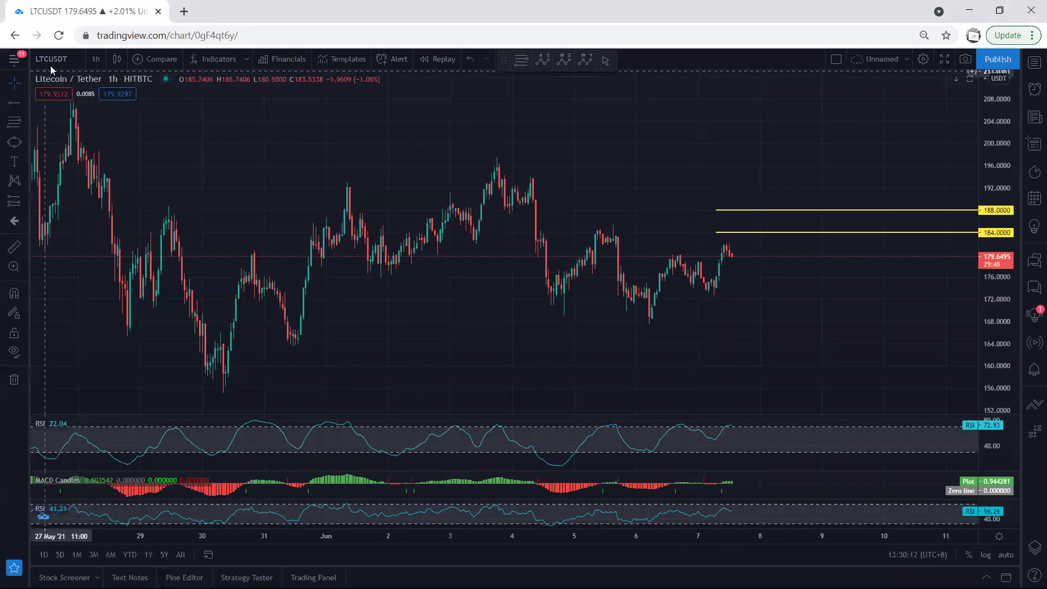
{"action": "left_click", "coordinate": [95, 60]}
{"action": "left_click", "coordinate": [116, 169]}
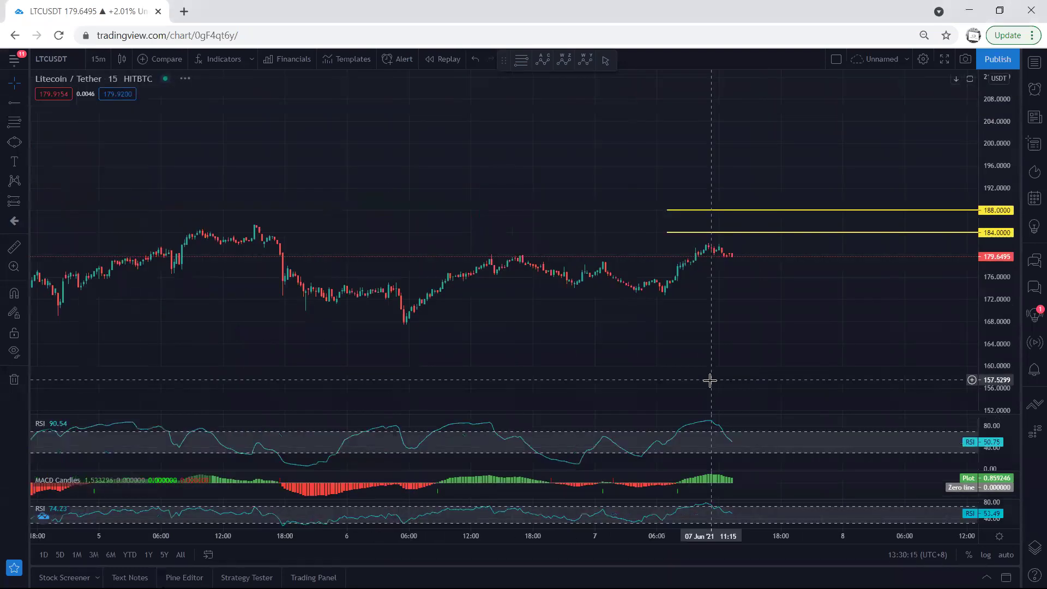
{"action": "double_click", "coordinate": [774, 448]}
{"action": "double_click", "coordinate": [772, 440]}
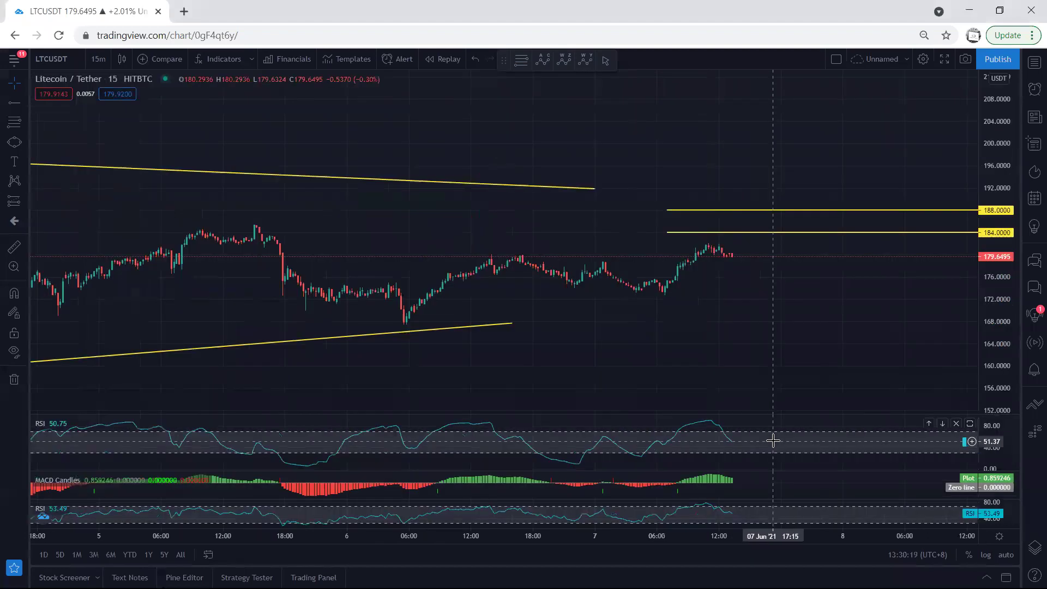
{"action": "double_click", "coordinate": [771, 484]}
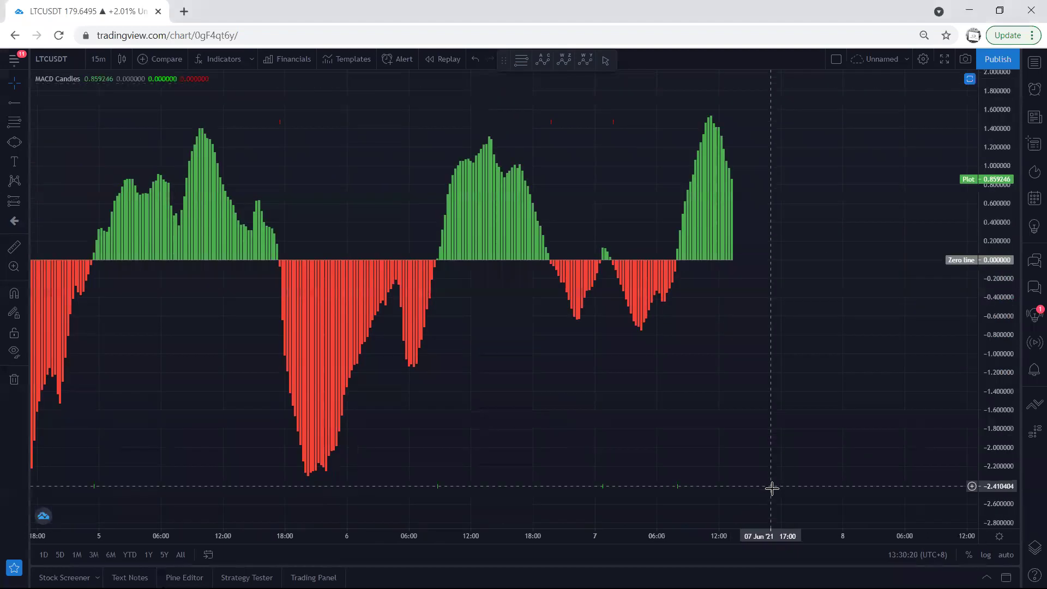
{"action": "double_click", "coordinate": [739, 330]}
{"action": "left_click", "coordinate": [98, 60]}
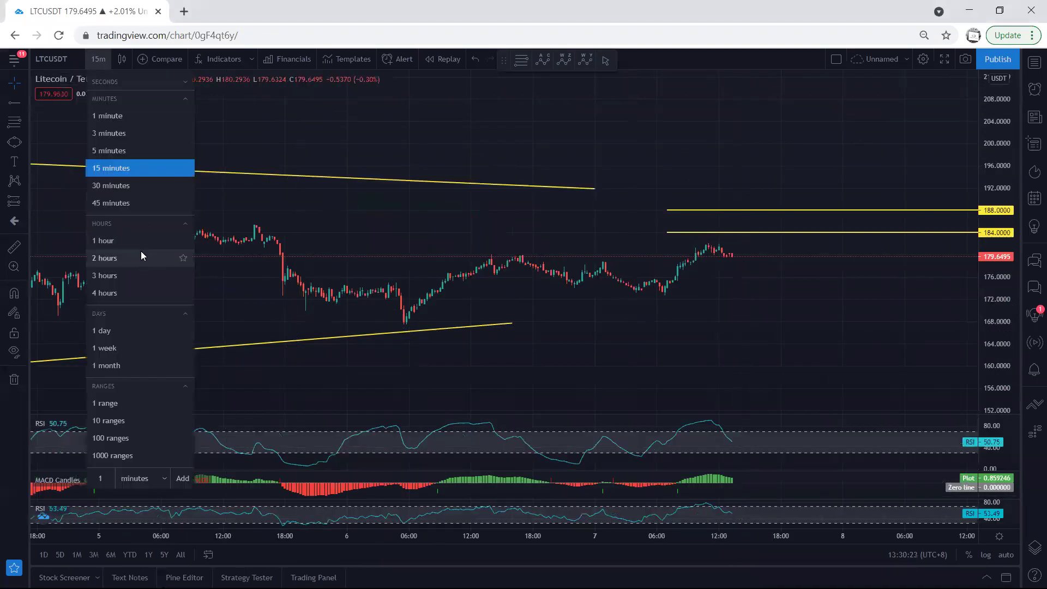
{"action": "left_click", "coordinate": [148, 250]}
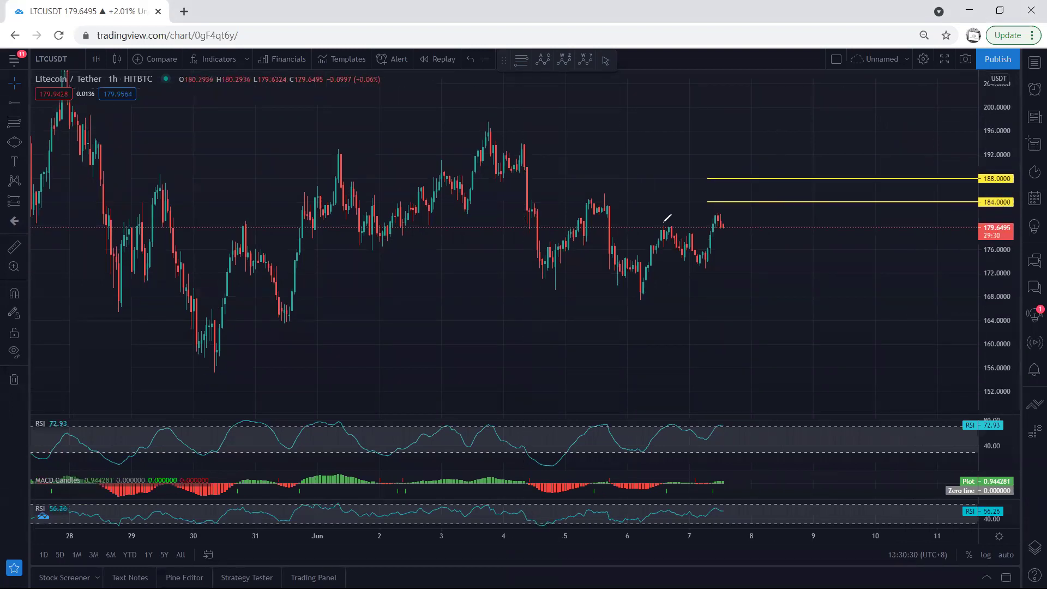
- Sketch a small yellow zigzag beside the latest candles after undoing a stroke on the earlier high
{"action": "left_click_drag", "start_coordinate": [662, 224], "coordinate": [679, 221]}
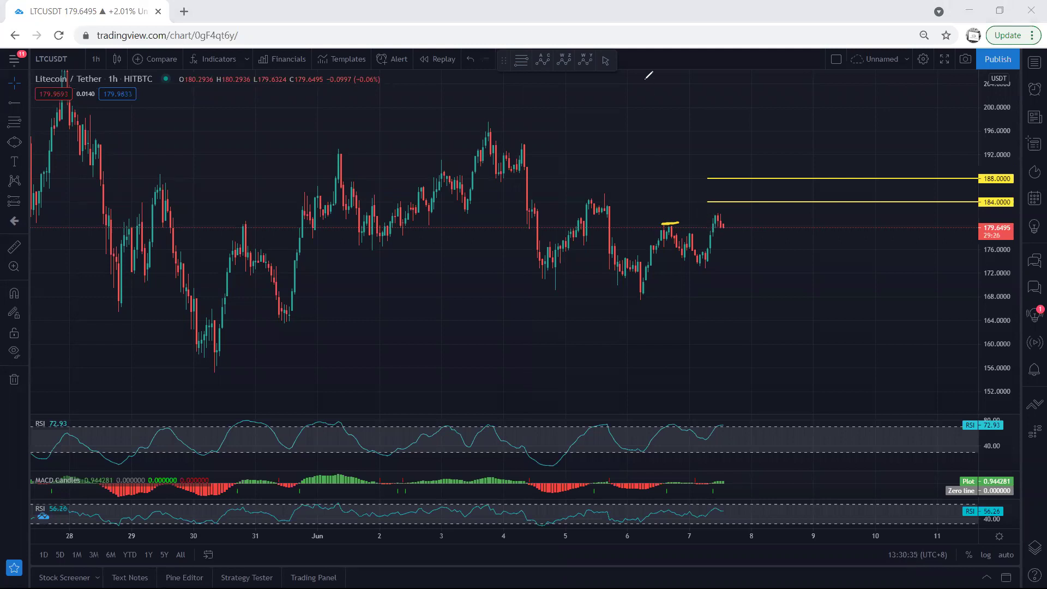
{"action": "key", "text": "ctrl+z"}
{"action": "left_click_drag", "start_coordinate": [717, 214], "coordinate": [738, 216]}
{"action": "left_click_drag", "start_coordinate": [721, 218], "coordinate": [737, 220]}
- Circle the 184–188 zone, trace the recent highs and lows, and sketch a drop from the latest candle
{"action": "left_click_drag", "start_coordinate": [751, 176], "coordinate": [751, 186]}
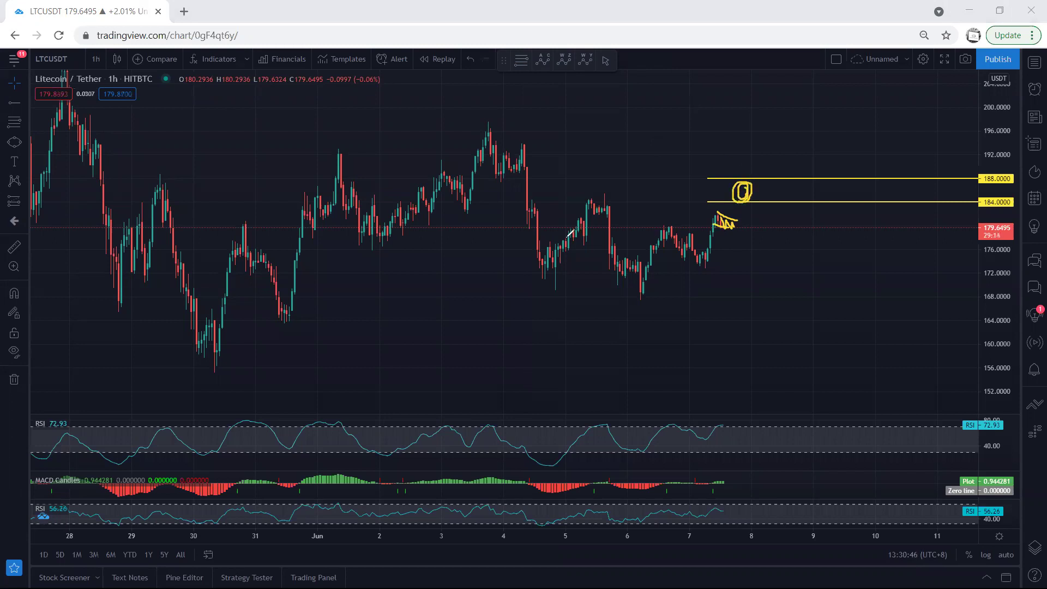
{"action": "left_click_drag", "start_coordinate": [586, 195], "coordinate": [703, 211]}
{"action": "left_click_drag", "start_coordinate": [552, 266], "coordinate": [634, 286]}
{"action": "mouse_move", "coordinate": [622, 119]}
{"action": "left_mouse_down"}
{"action": "mouse_move", "coordinate": [645, 174]}
{"action": "mouse_move", "coordinate": [634, 176]}
{"action": "left_mouse_up"}
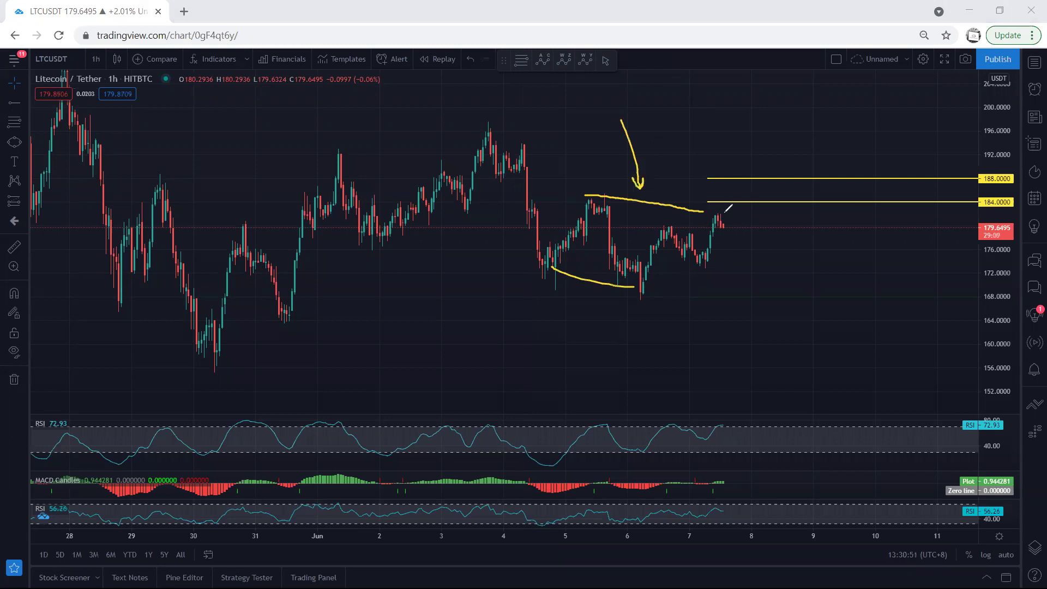
{"action": "left_click_drag", "start_coordinate": [724, 213], "coordinate": [748, 305]}
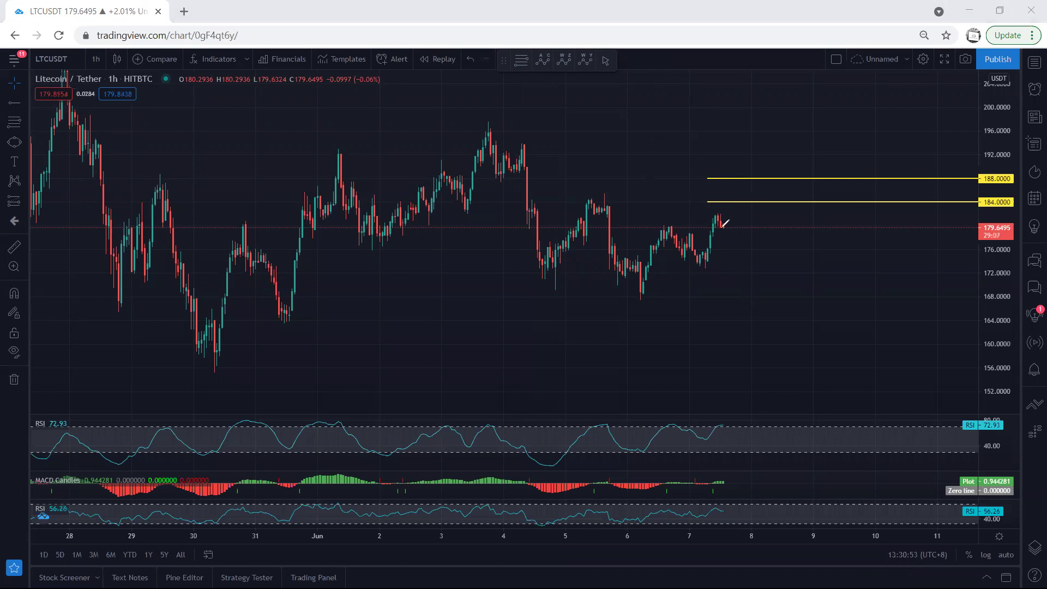
{"action": "left_click_drag", "start_coordinate": [721, 216], "coordinate": [736, 278]}
- Extend the sketched drop, add a support line under recent lows, then erase all sketches
{"action": "mouse_move", "coordinate": [727, 227]}
{"action": "left_mouse_down"}
{"action": "mouse_move", "coordinate": [733, 244]}
{"action": "mouse_move", "coordinate": [754, 247]}
{"action": "mouse_move", "coordinate": [694, 238]}
{"action": "mouse_move", "coordinate": [712, 248]}
{"action": "mouse_move", "coordinate": [749, 243]}
{"action": "mouse_move", "coordinate": [766, 306]}
{"action": "left_mouse_up"}
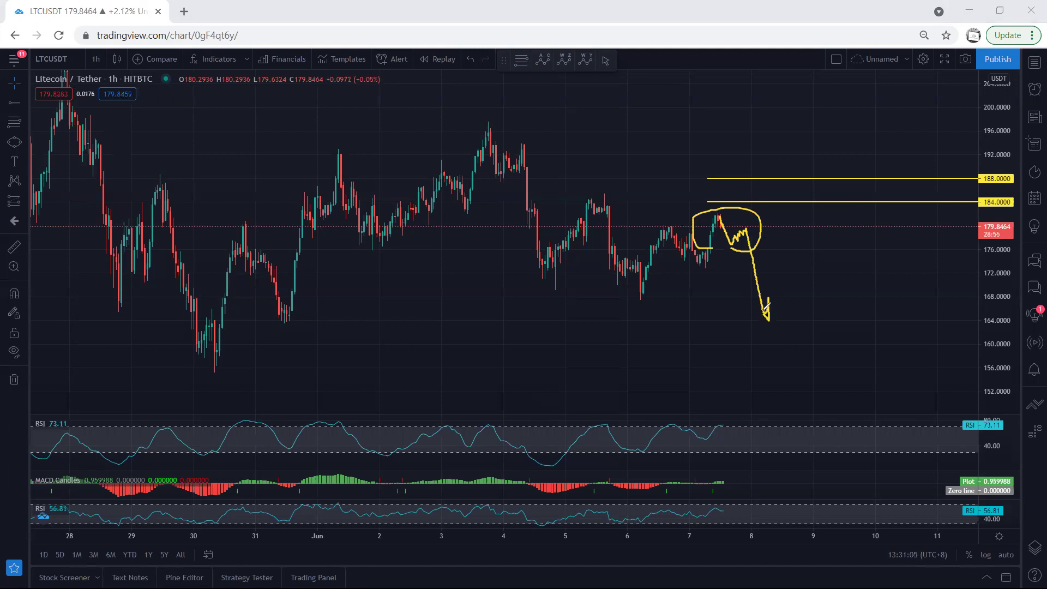
{"action": "left_click_drag", "start_coordinate": [556, 294], "coordinate": [717, 291]}
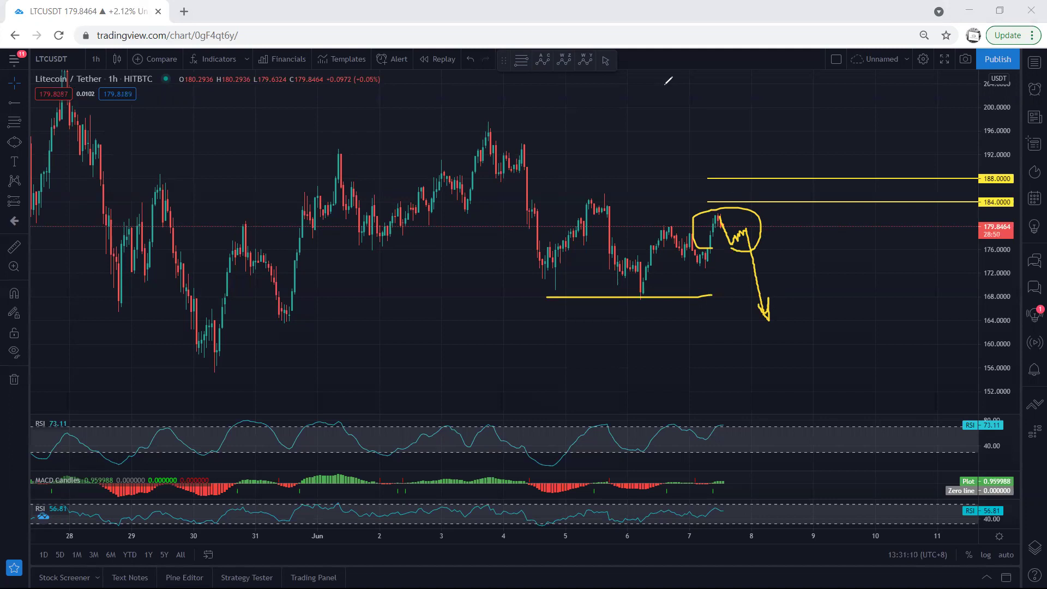
{"action": "key", "text": "Delete"}
- Circle the latest candles below 184 and sketch a zigzag rise through the 184 line
{"action": "mouse_move", "coordinate": [718, 209]}
{"action": "left_mouse_down"}
{"action": "mouse_move", "coordinate": [752, 216]}
{"action": "mouse_move", "coordinate": [733, 233]}
{"action": "mouse_move", "coordinate": [710, 217]}
{"action": "mouse_move", "coordinate": [736, 171]}
{"action": "left_mouse_up"}
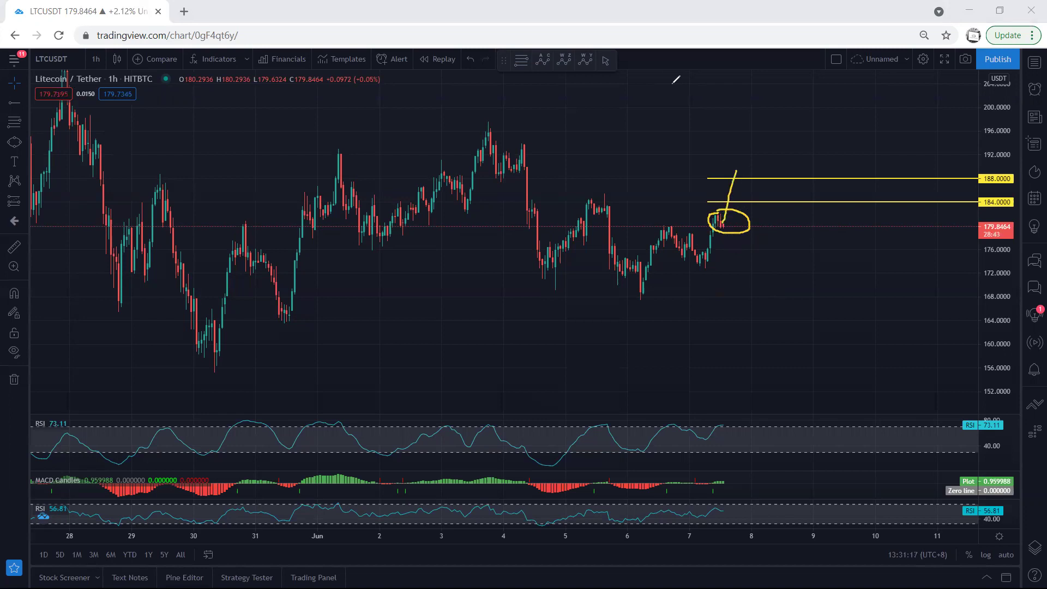
{"action": "left_click_drag", "start_coordinate": [720, 216], "coordinate": [771, 308]}
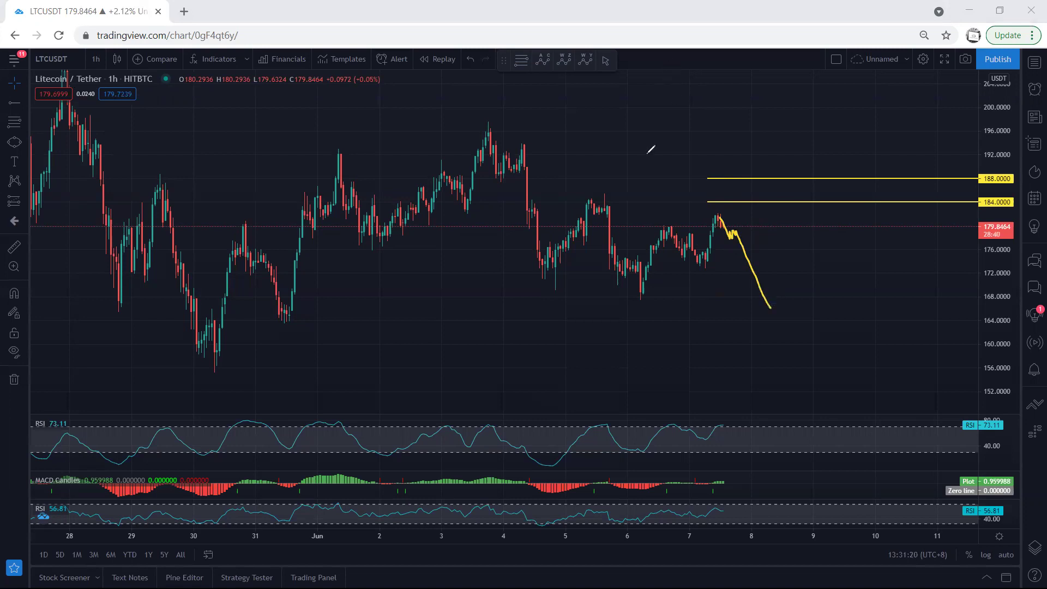
{"action": "key", "text": "e"}
{"action": "mouse_move", "coordinate": [724, 223]}
{"action": "left_mouse_down"}
{"action": "mouse_move", "coordinate": [736, 188]}
{"action": "mouse_move", "coordinate": [751, 184]}
{"action": "mouse_move", "coordinate": [730, 194]}
{"action": "mouse_move", "coordinate": [740, 182]}
{"action": "left_mouse_up"}
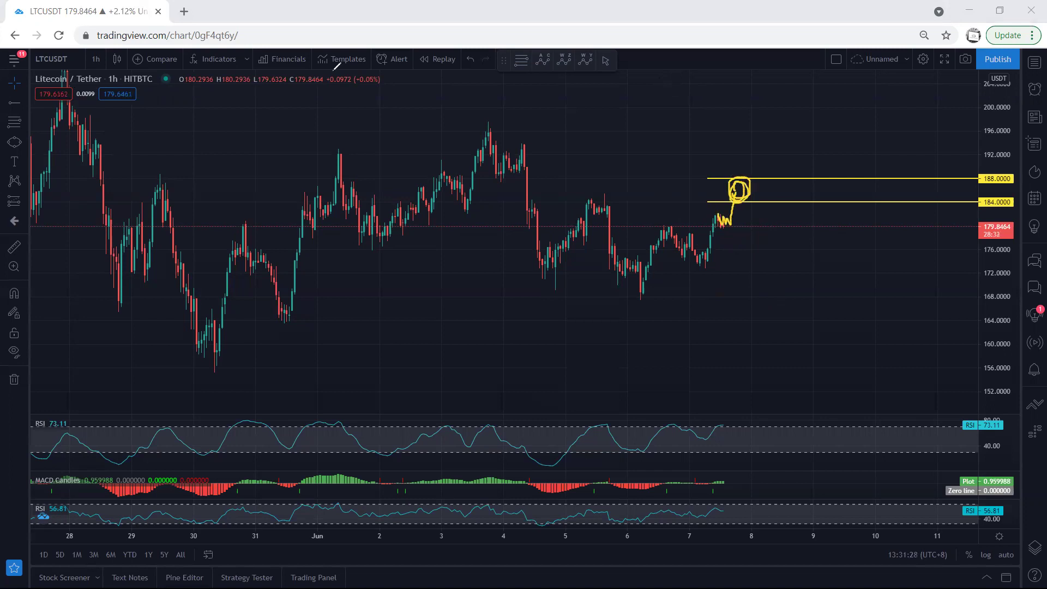
- Switch to the 4-hour timeframe, refocus on recent candles, and hide the triangle and line drawings
{"action": "left_click", "coordinate": [96, 59]}
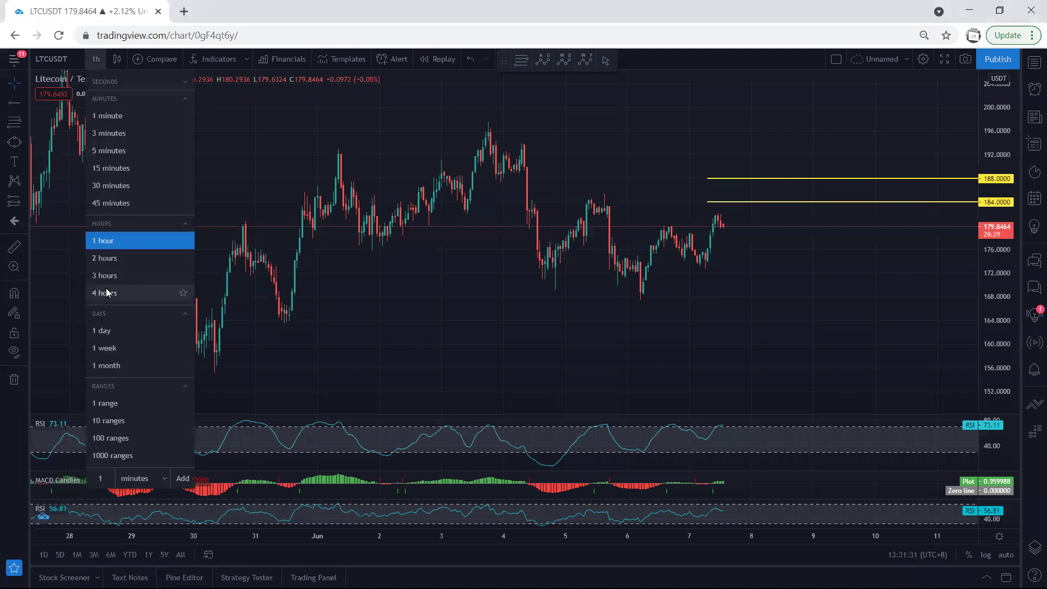
{"action": "left_click", "coordinate": [106, 293]}
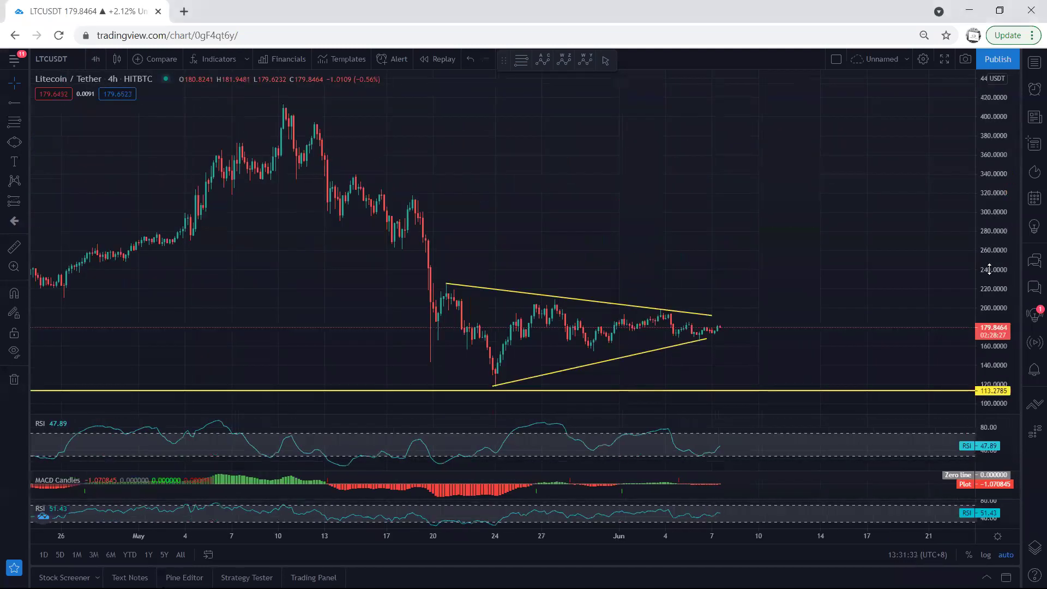
{"action": "left_click_drag", "start_coordinate": [989, 269], "coordinate": [988, 173]}
{"action": "left_click_drag", "start_coordinate": [818, 236], "coordinate": [796, 175]}
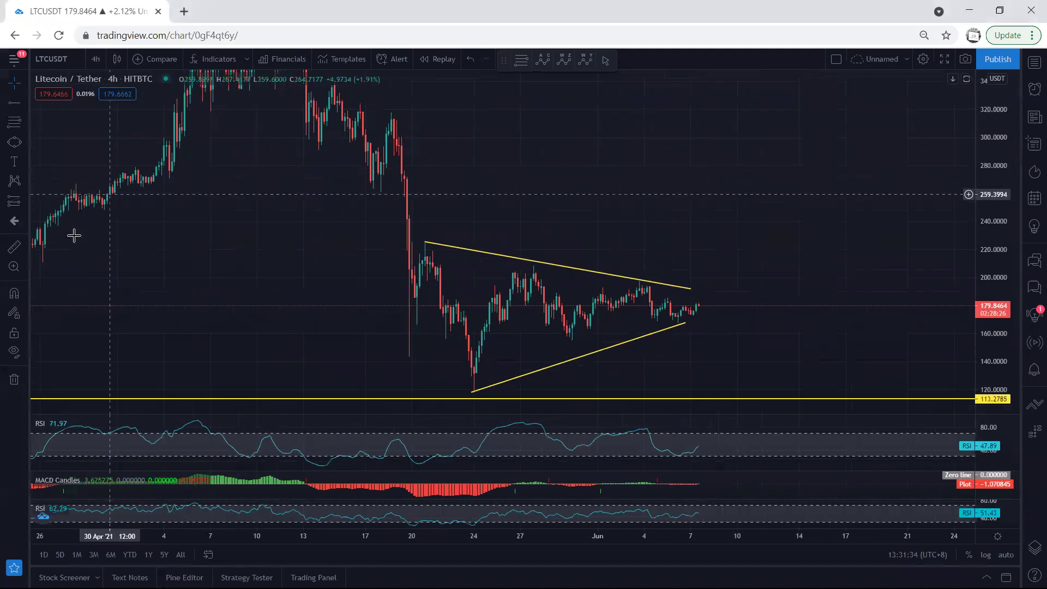
{"action": "left_click", "coordinate": [15, 350]}
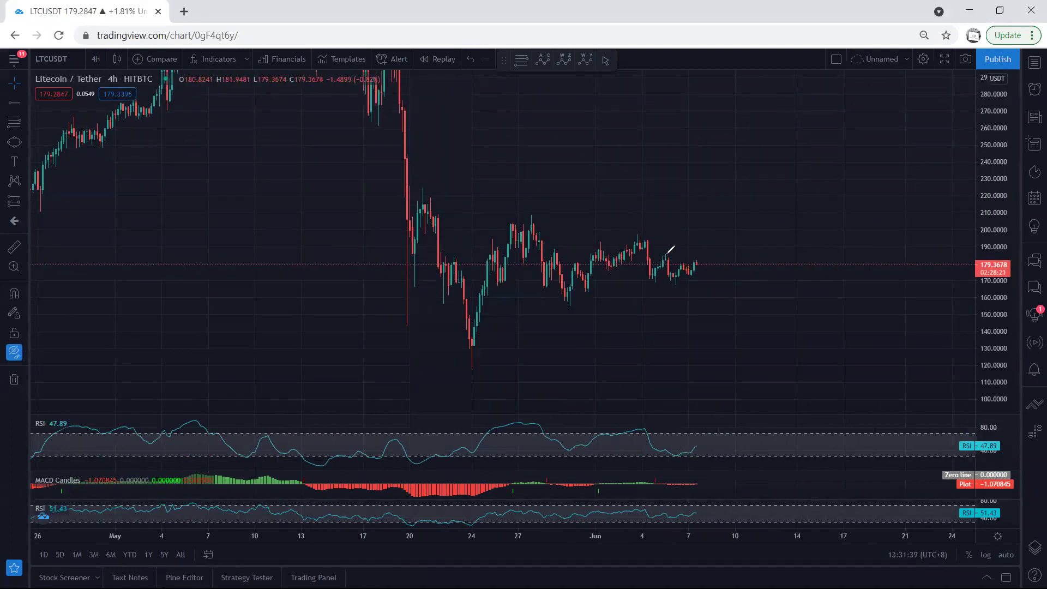
- Sketch circles, moves and an arrow around the latest 4h candles, erase them, then mark the range top and bottom
{"action": "mouse_move", "coordinate": [667, 252]}
{"action": "left_mouse_down"}
{"action": "mouse_move", "coordinate": [698, 249]}
{"action": "mouse_move", "coordinate": [703, 276]}
{"action": "mouse_move", "coordinate": [659, 275]}
{"action": "mouse_move", "coordinate": [698, 273]}
{"action": "mouse_move", "coordinate": [716, 289]}
{"action": "left_mouse_up"}
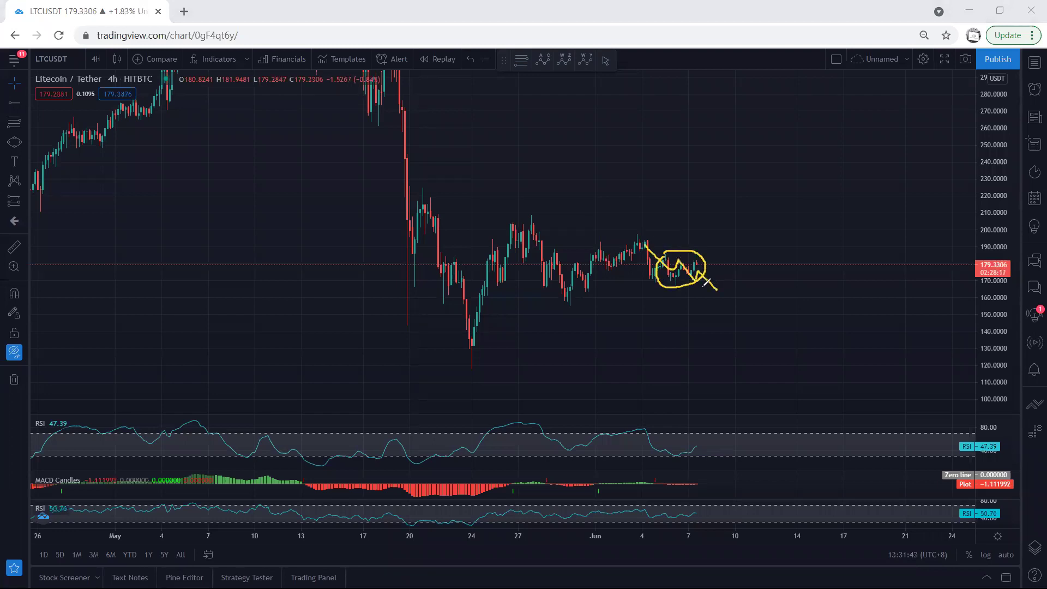
{"action": "left_click_drag", "start_coordinate": [525, 221], "coordinate": [576, 285]}
{"action": "mouse_move", "coordinate": [719, 288]}
{"action": "left_mouse_down"}
{"action": "mouse_move", "coordinate": [734, 215]}
{"action": "mouse_move", "coordinate": [725, 224]}
{"action": "left_mouse_up"}
{"action": "mouse_move", "coordinate": [711, 309]}
{"action": "left_mouse_down"}
{"action": "mouse_move", "coordinate": [765, 224]}
{"action": "mouse_move", "coordinate": [709, 284]}
{"action": "mouse_move", "coordinate": [722, 296]}
{"action": "left_mouse_up"}
{"action": "left_click_drag", "start_coordinate": [827, 215], "coordinate": [753, 232]}
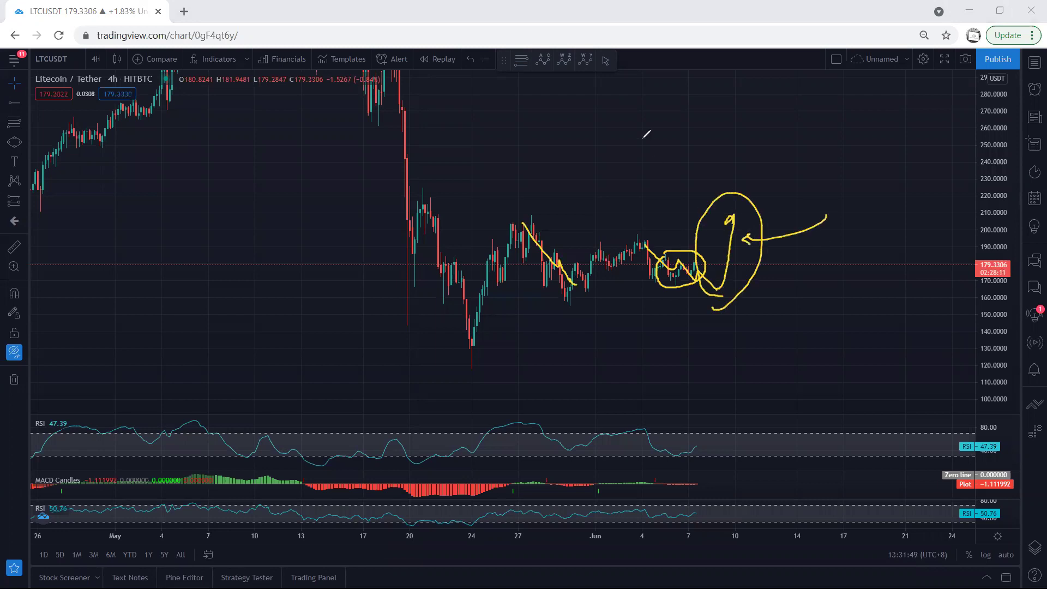
{"action": "key", "text": "ctrl+shift+6"}
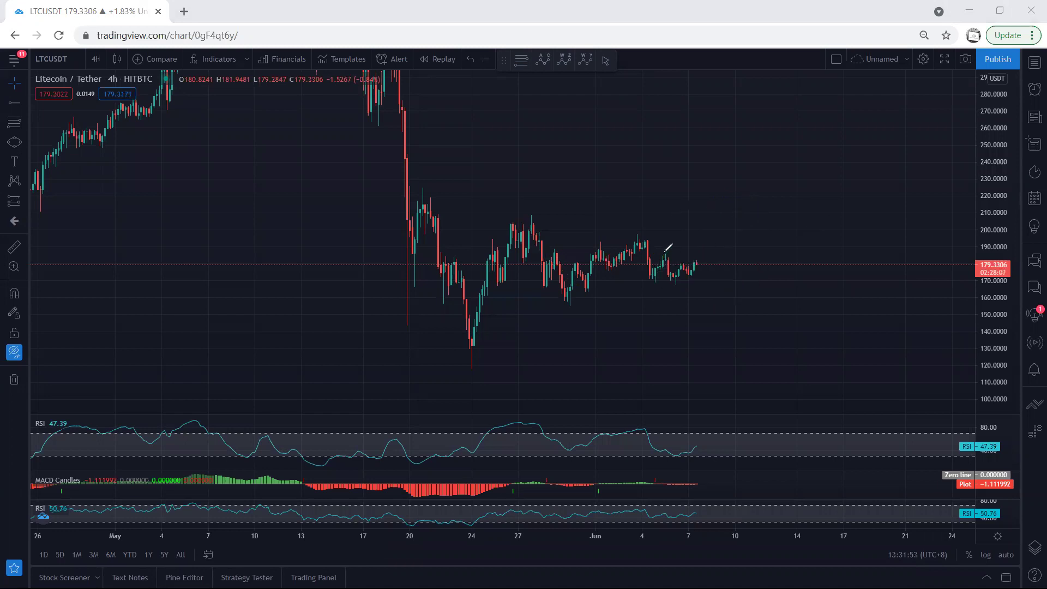
{"action": "left_click_drag", "start_coordinate": [665, 251], "coordinate": [692, 254]}
{"action": "left_click_drag", "start_coordinate": [652, 283], "coordinate": [677, 283]}
- Erase the range marks, switch to 1 hour, auto-fit the price scale, and show the 184 and 188 lines again
{"action": "key", "text": "e"}
{"action": "left_click", "coordinate": [96, 59]}
{"action": "left_click", "coordinate": [113, 240]}
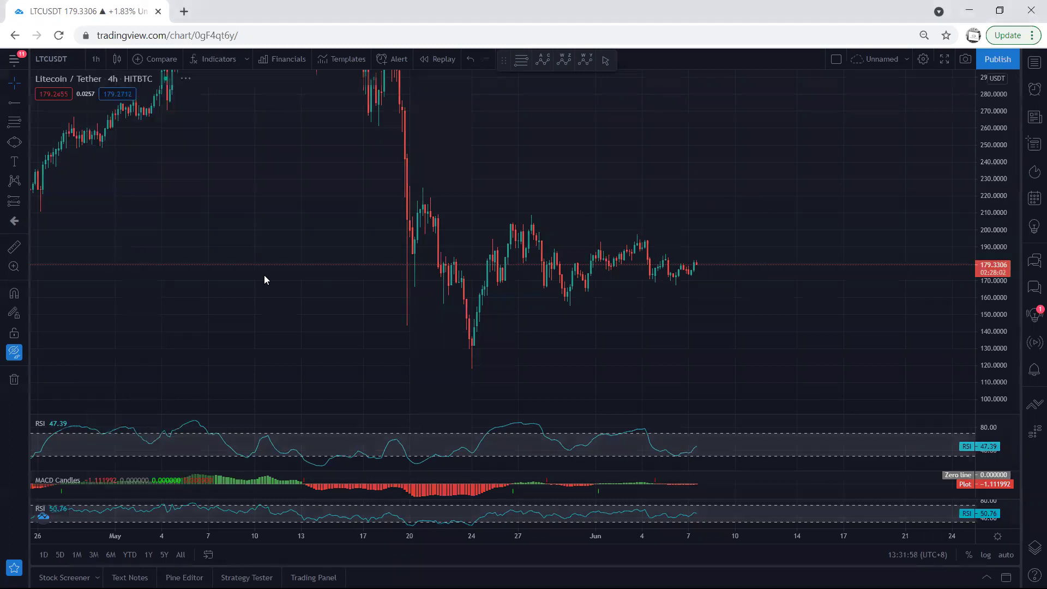
{"action": "double_click", "coordinate": [1000, 295]}
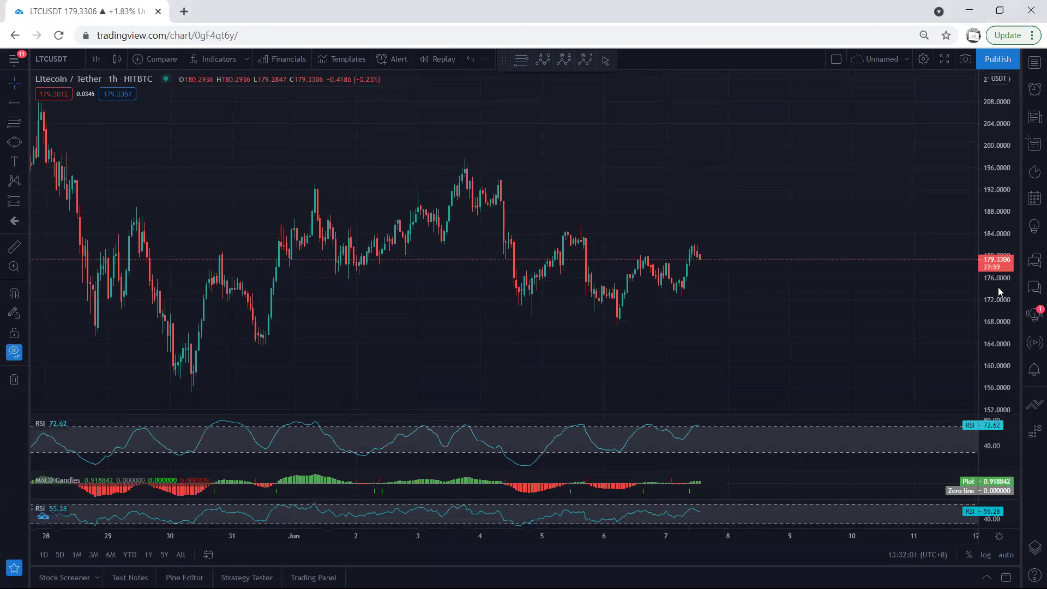
{"action": "left_click", "coordinate": [14, 352]}
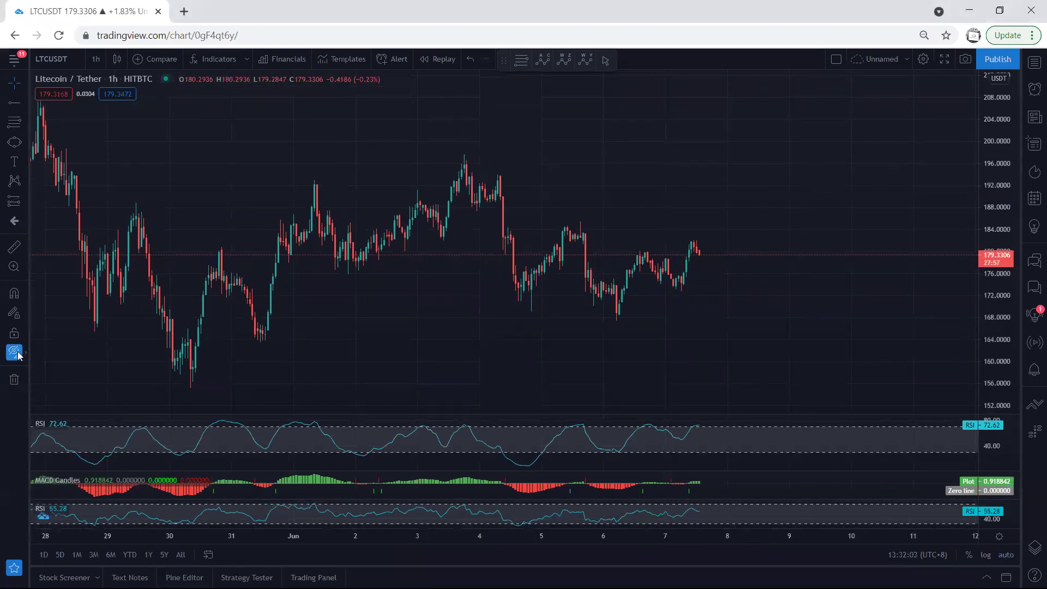
- Circle the latest 1h candles, then erase the sketch and nudge the chart into view
{"action": "left_click_drag", "start_coordinate": [593, 159], "coordinate": [600, 153]}
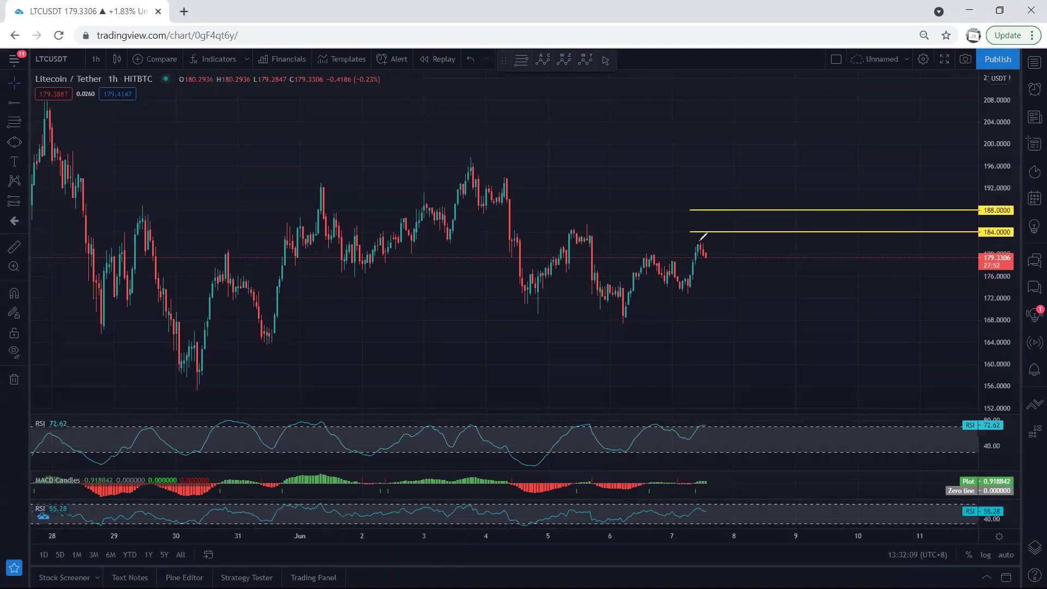
{"action": "mouse_move", "coordinate": [702, 238]}
{"action": "left_mouse_down"}
{"action": "mouse_move", "coordinate": [733, 257]}
{"action": "mouse_move", "coordinate": [709, 271]}
{"action": "mouse_move", "coordinate": [697, 244]}
{"action": "mouse_move", "coordinate": [711, 249]}
{"action": "mouse_move", "coordinate": [739, 222]}
{"action": "left_mouse_up"}
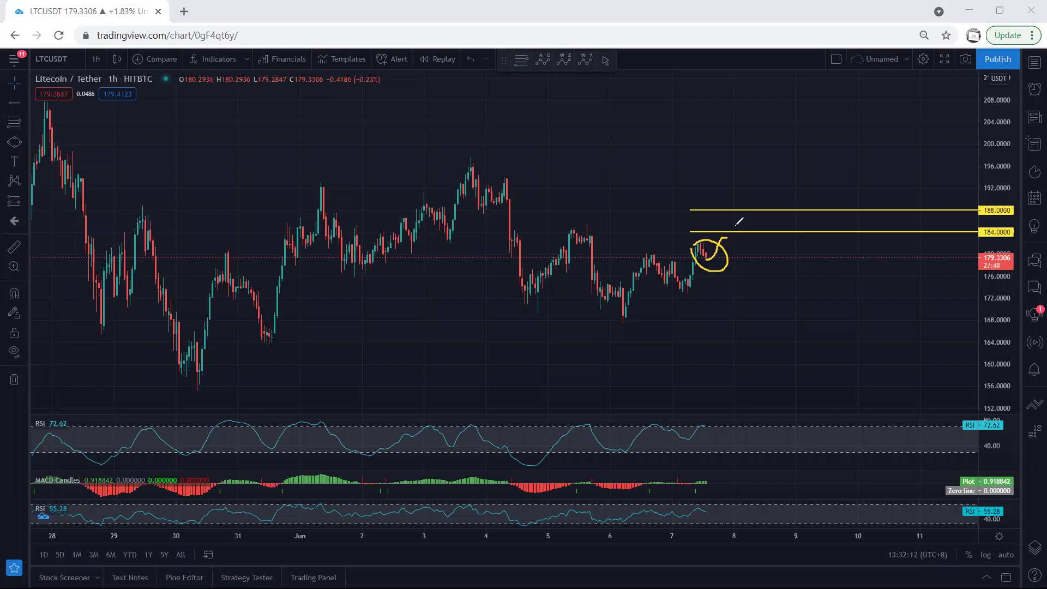
{"action": "left_click", "coordinate": [660, 83]}
{"action": "left_click_drag", "start_coordinate": [364, 125], "coordinate": [364, 115]}
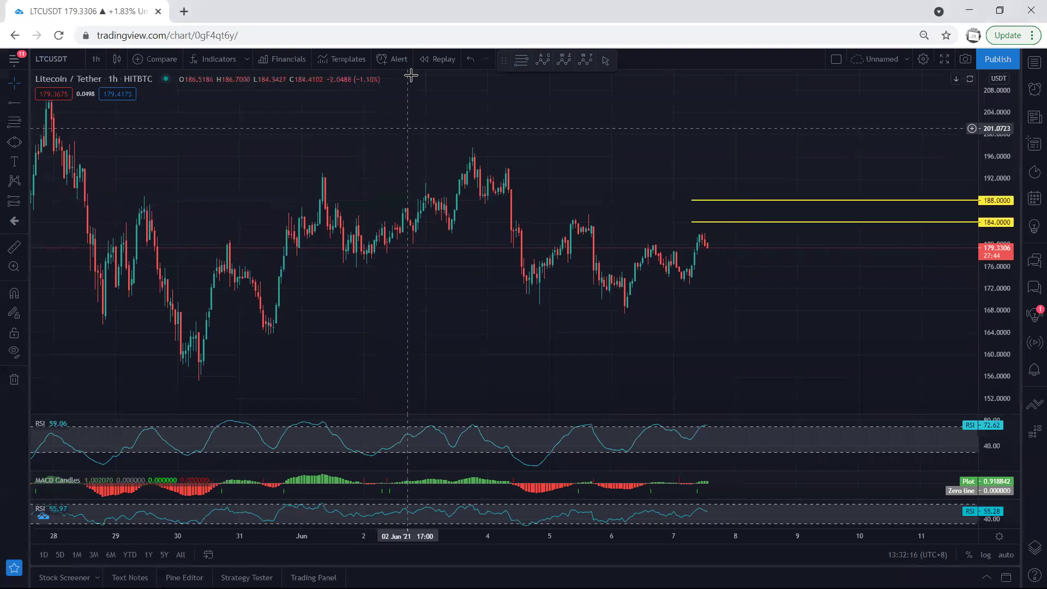